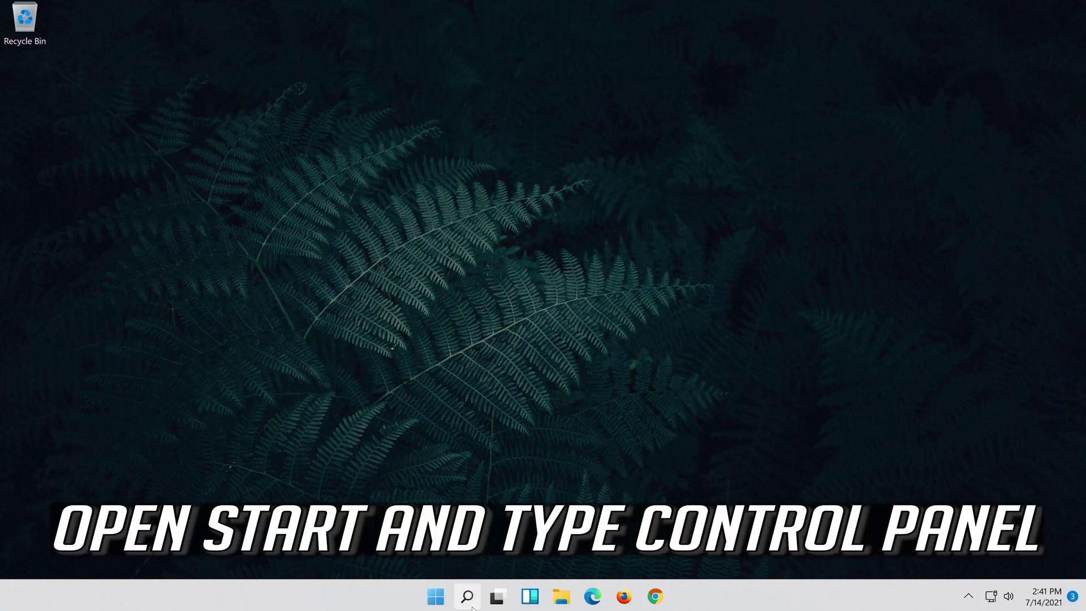
# - Search Windows for "control panel" so Control Panel appears as the best match
pyautogui.click(471, 604)
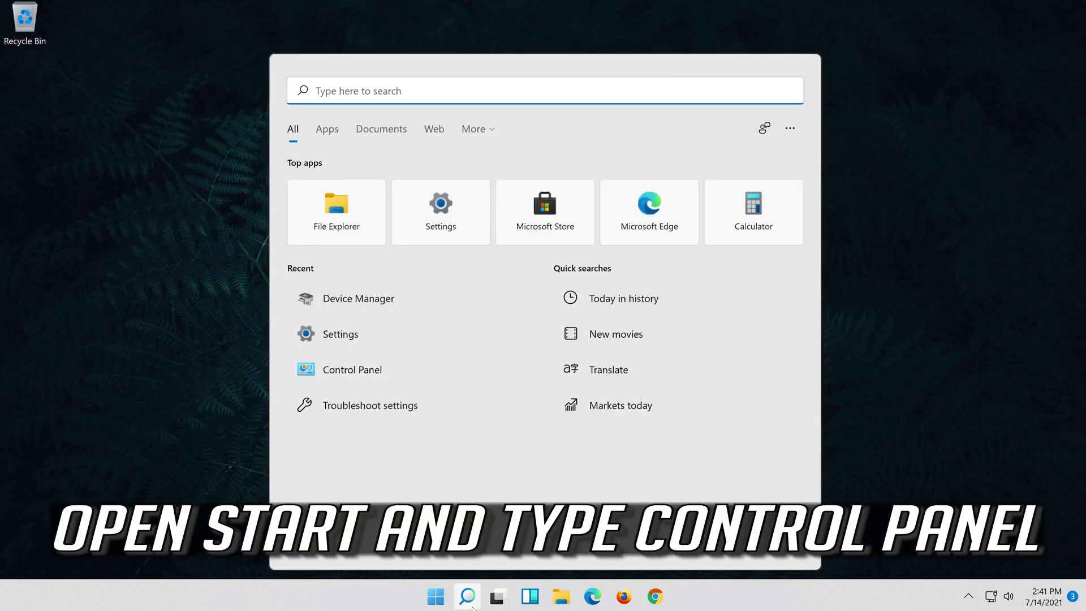
pyautogui.write('contr')
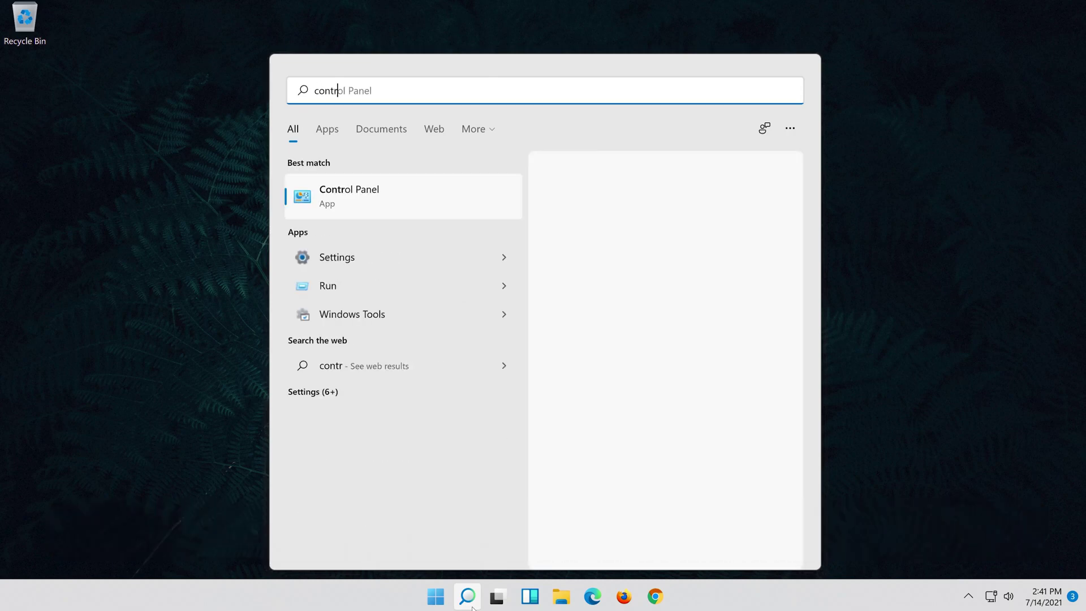
pyautogui.write('ol pane')
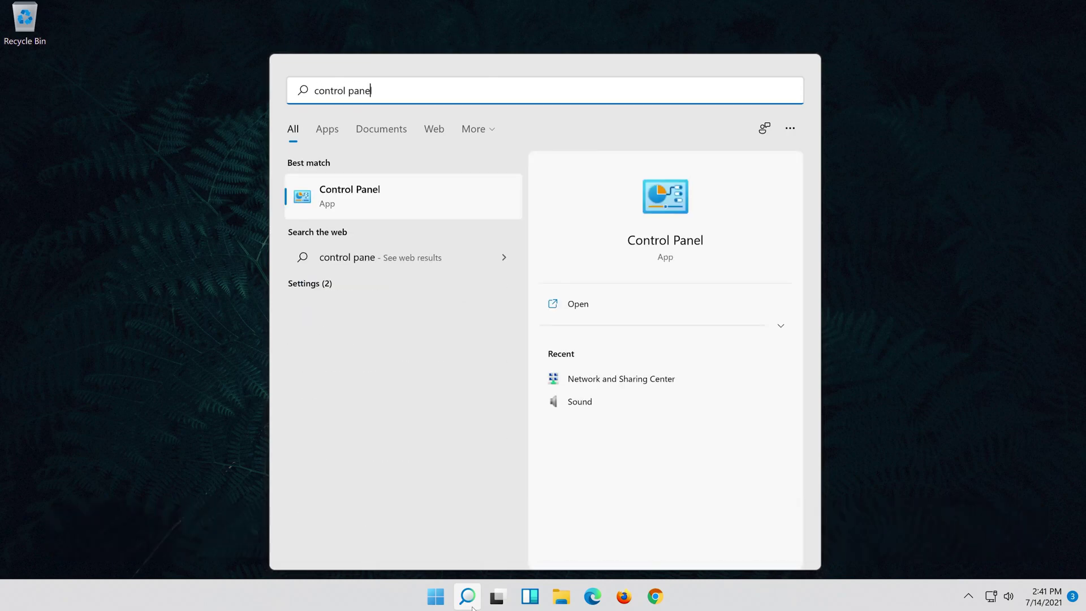
pyautogui.write('l')
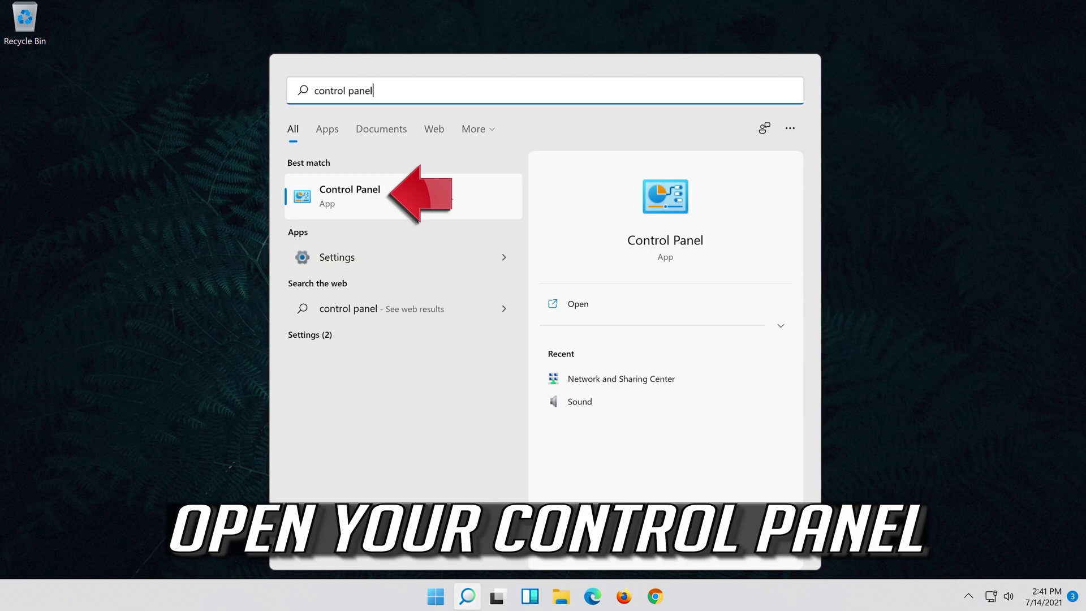
# - Open Hardware and Sound > Sound from Control Panel and select the Speakers playback device
pyautogui.click(458, 197)
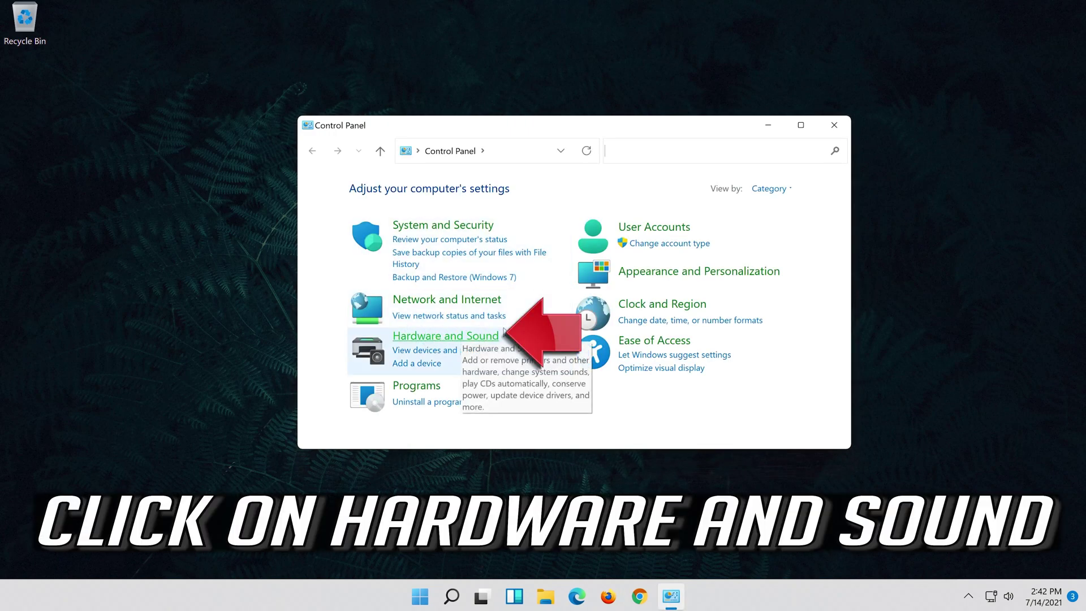
pyautogui.click(467, 336)
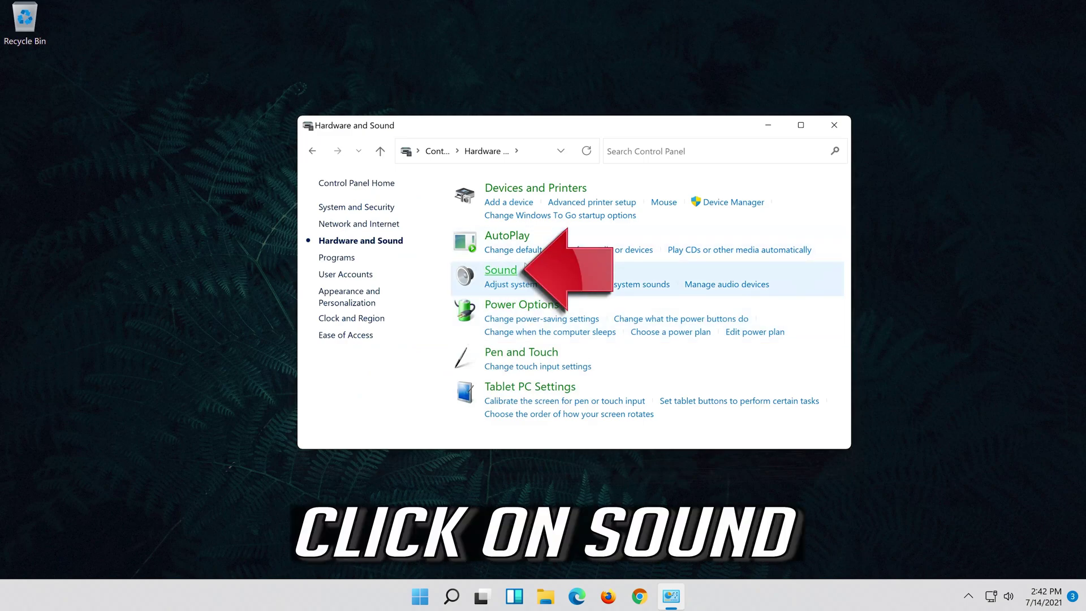
pyautogui.click(500, 272)
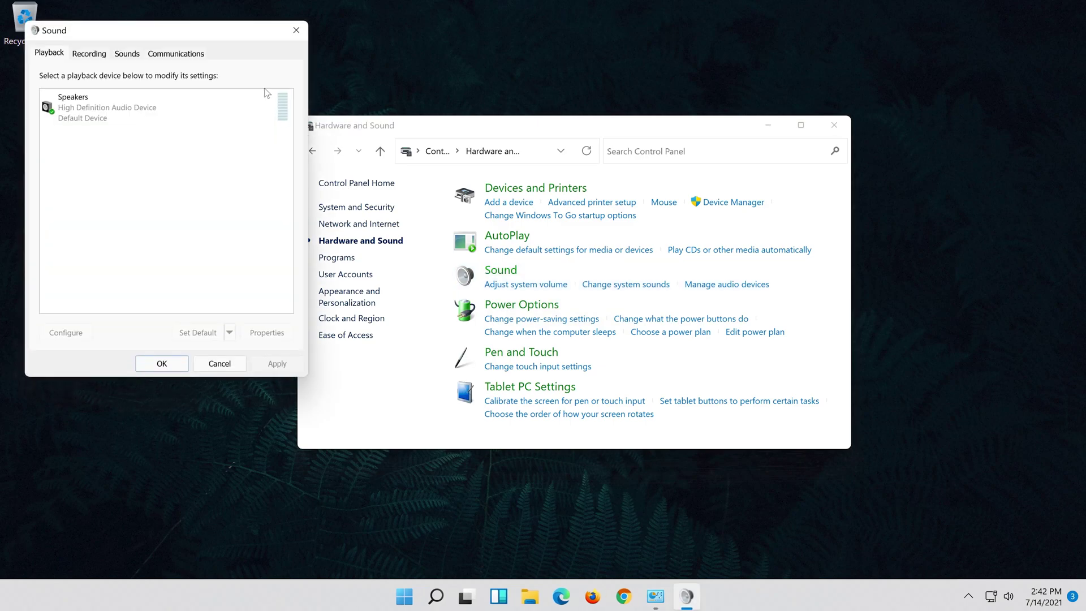
pyautogui.moveTo(182, 41); pyautogui.dragTo(573, 122)
pyautogui.click(837, 124)
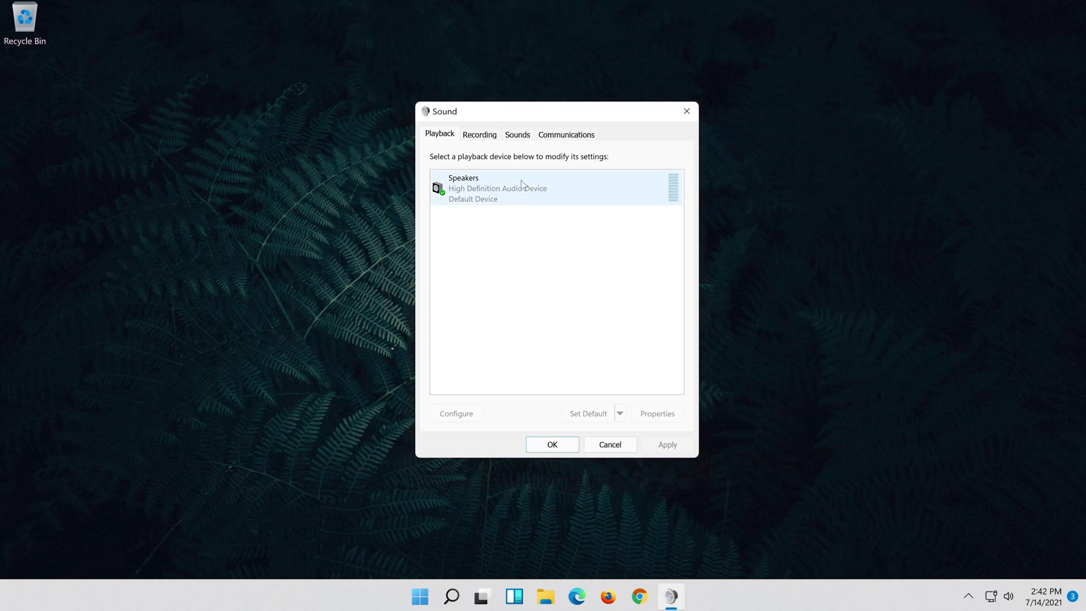
pyautogui.click(500, 192)
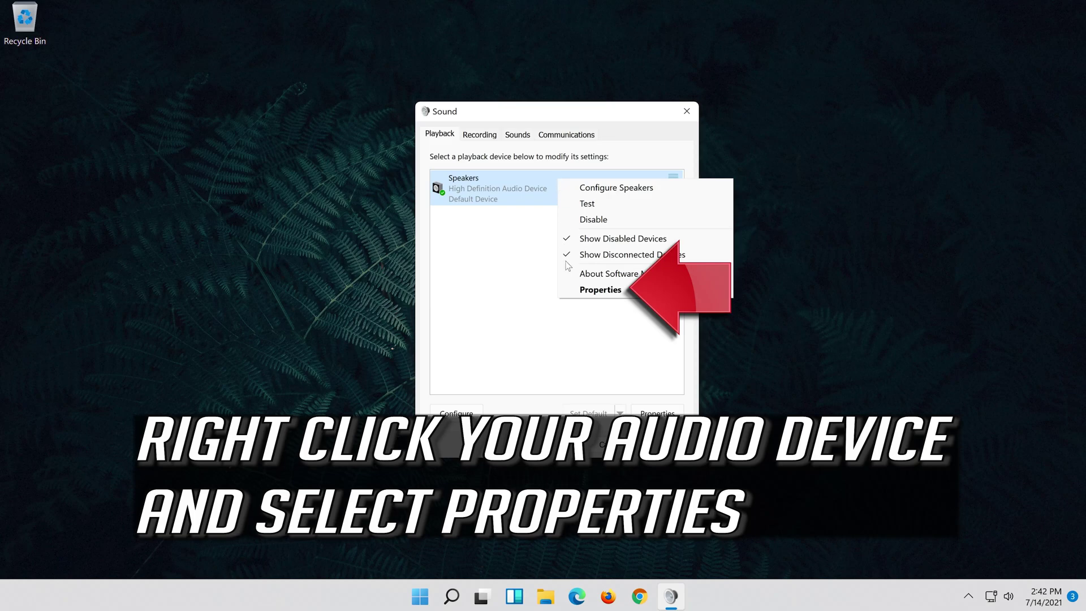
# - Tick Disable all enhancements for Speakers, apply it, and close both Sound dialogs
pyautogui.click(644, 293)
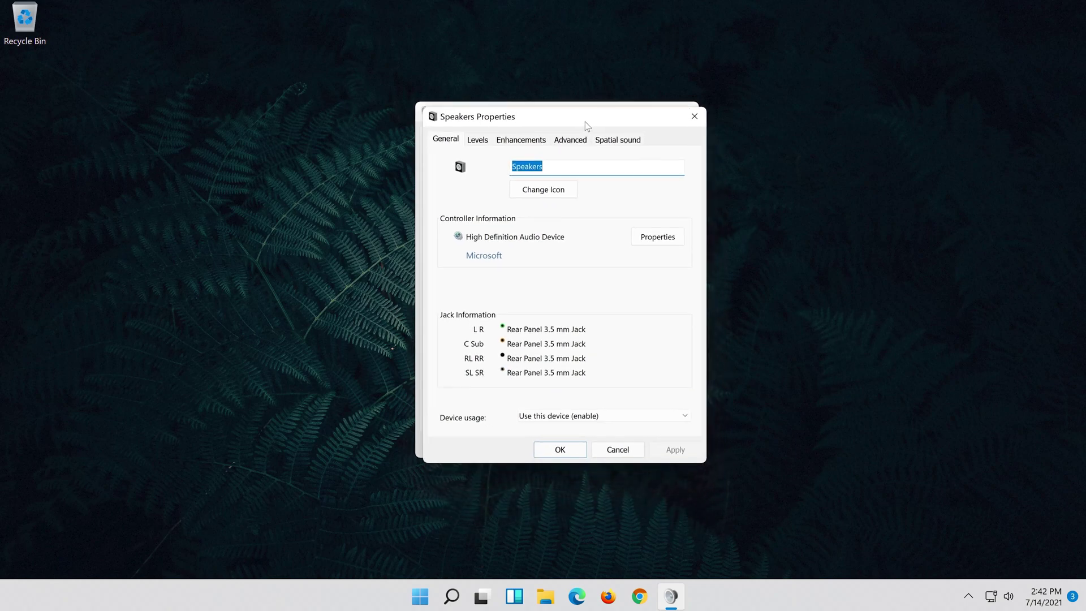
pyautogui.click(535, 131)
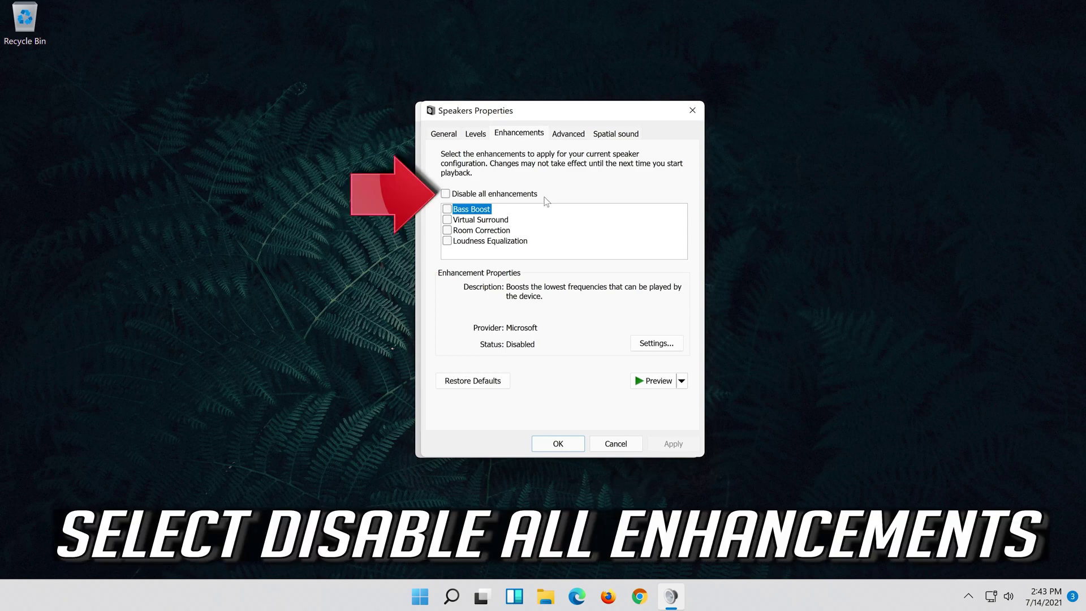
pyautogui.click(453, 196)
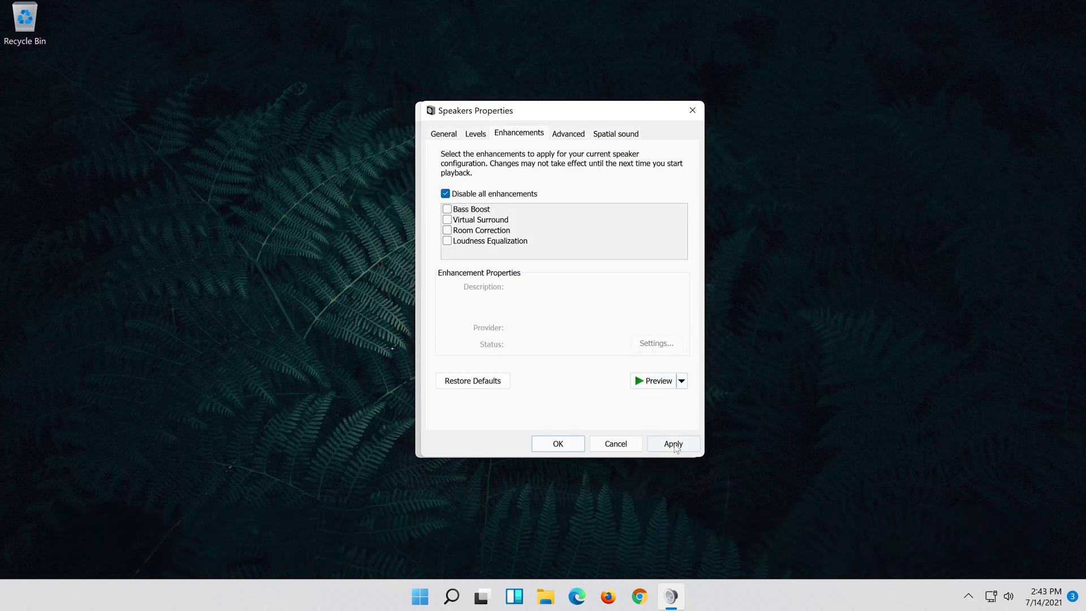
pyautogui.click(683, 444)
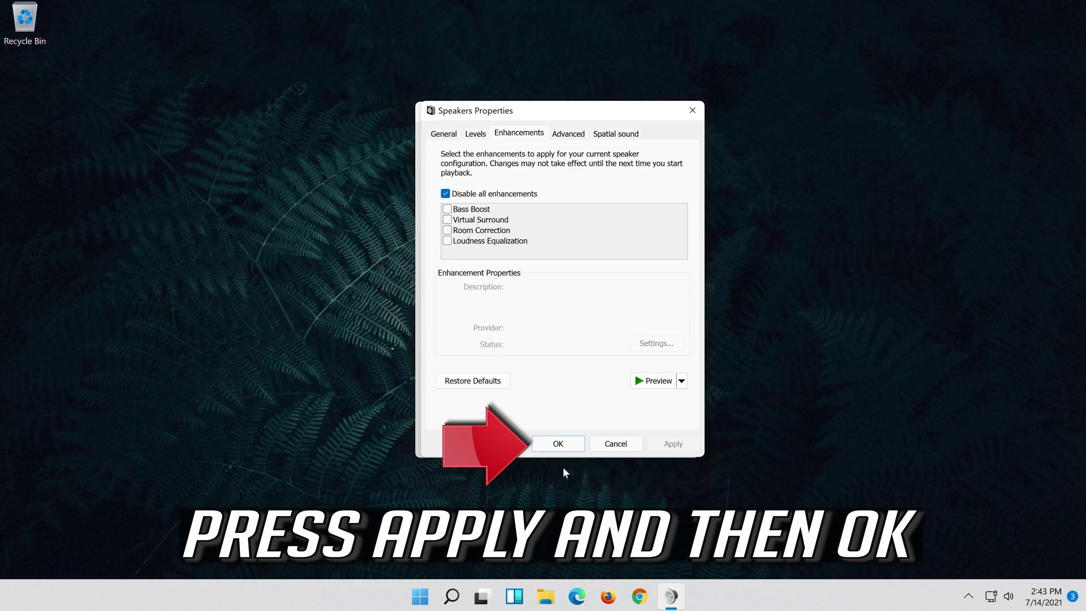
pyautogui.click(580, 442)
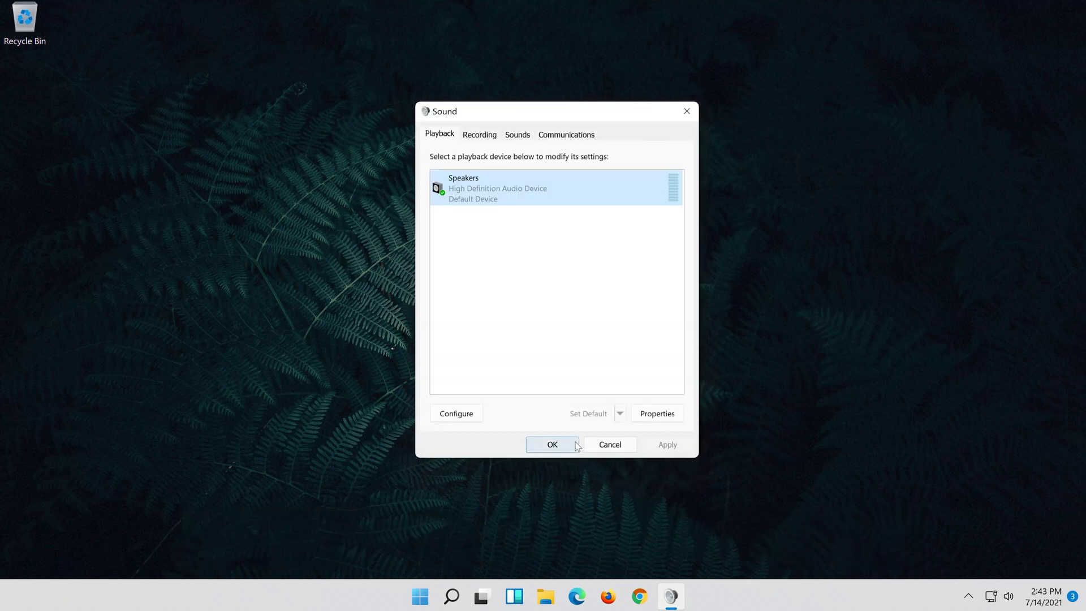
pyautogui.click(552, 443)
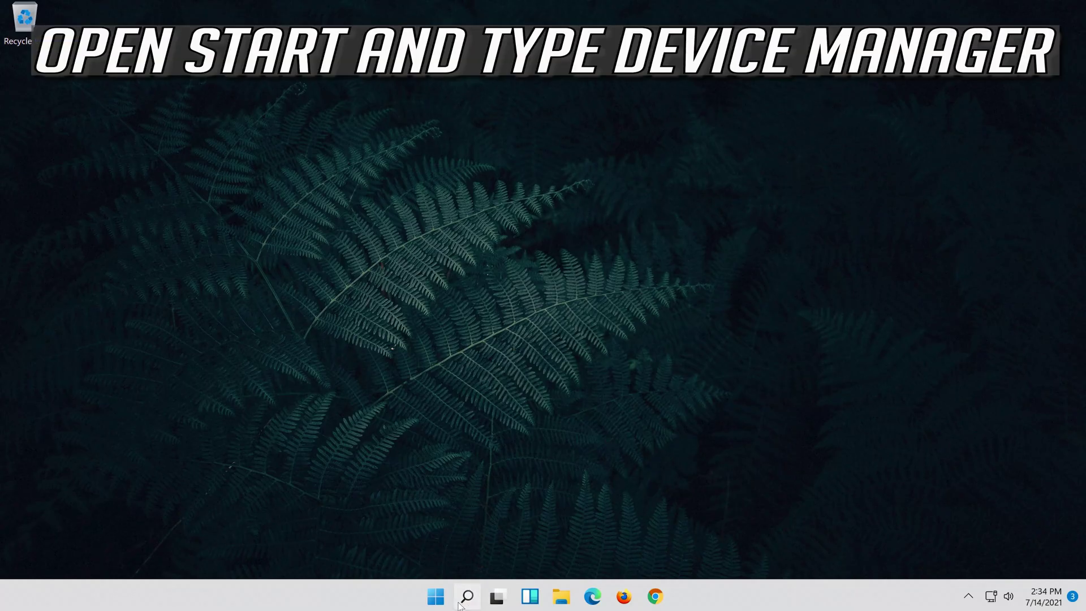
# - Search for "device manager" and launch Device Manager
pyautogui.click(462, 603)
pyautogui.write('device manager')
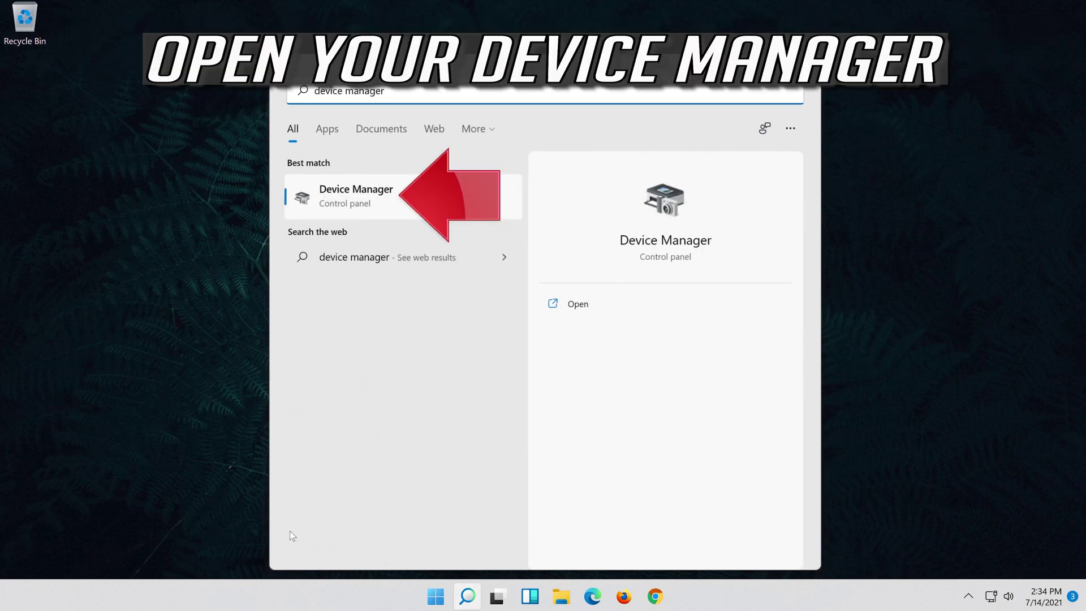
pyautogui.click(374, 200)
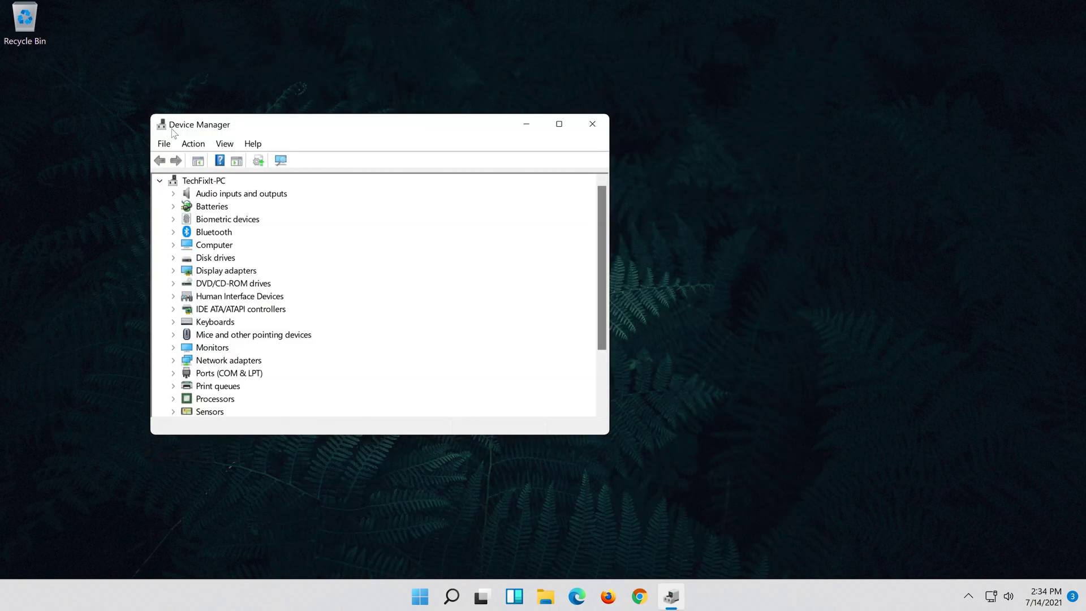
# - Expand Sound, video and game controllers and right-click High Definition Audio Device
pyautogui.moveTo(193, 126); pyautogui.dragTo(434, 133)
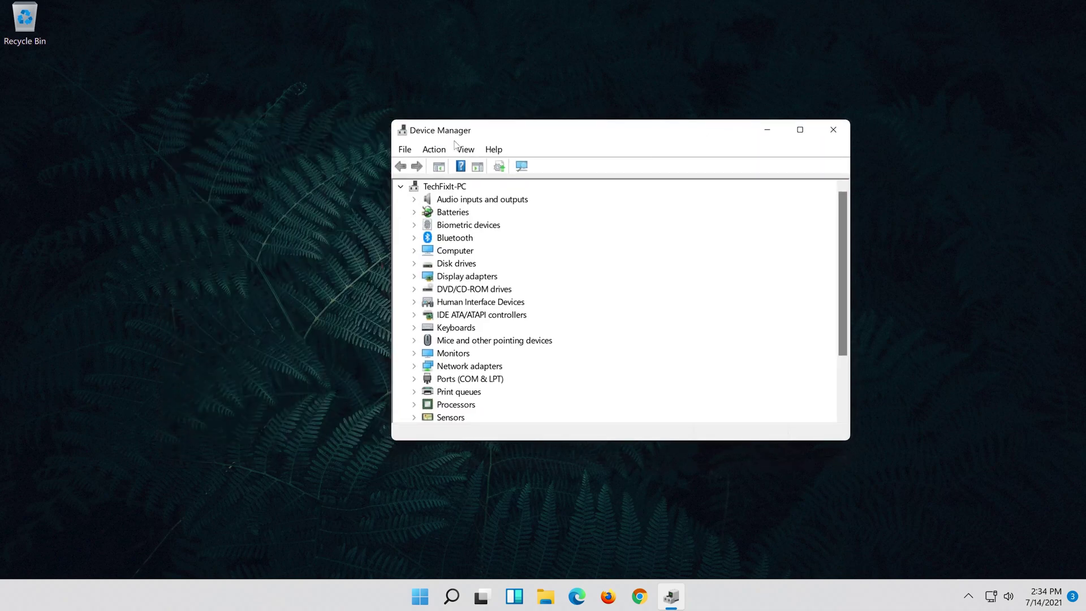
pyautogui.scroll(-2, 567, 306)
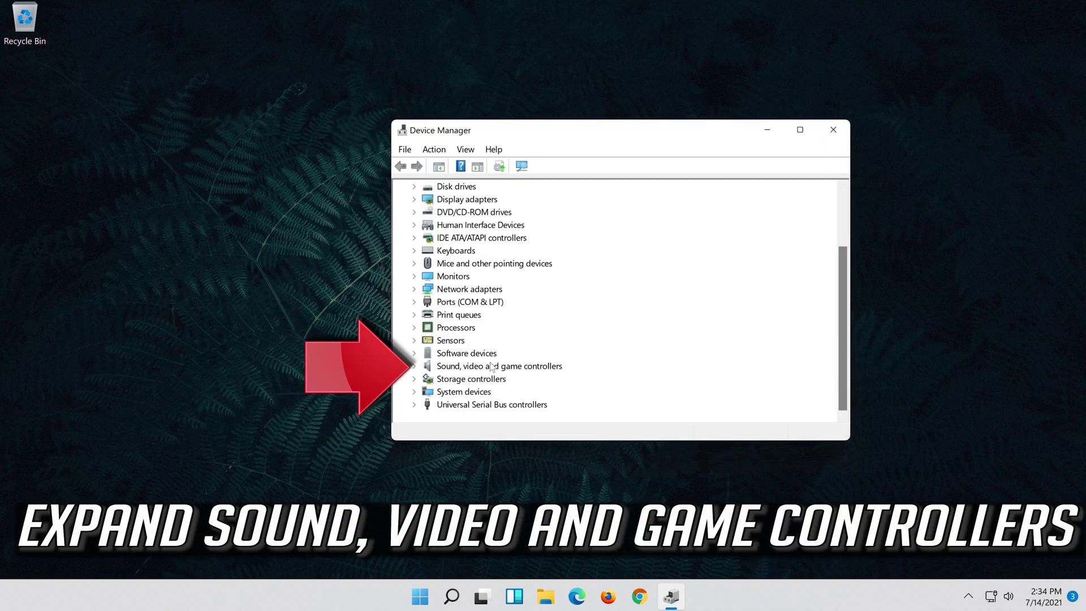
pyautogui.click(415, 367)
pyautogui.click(535, 365)
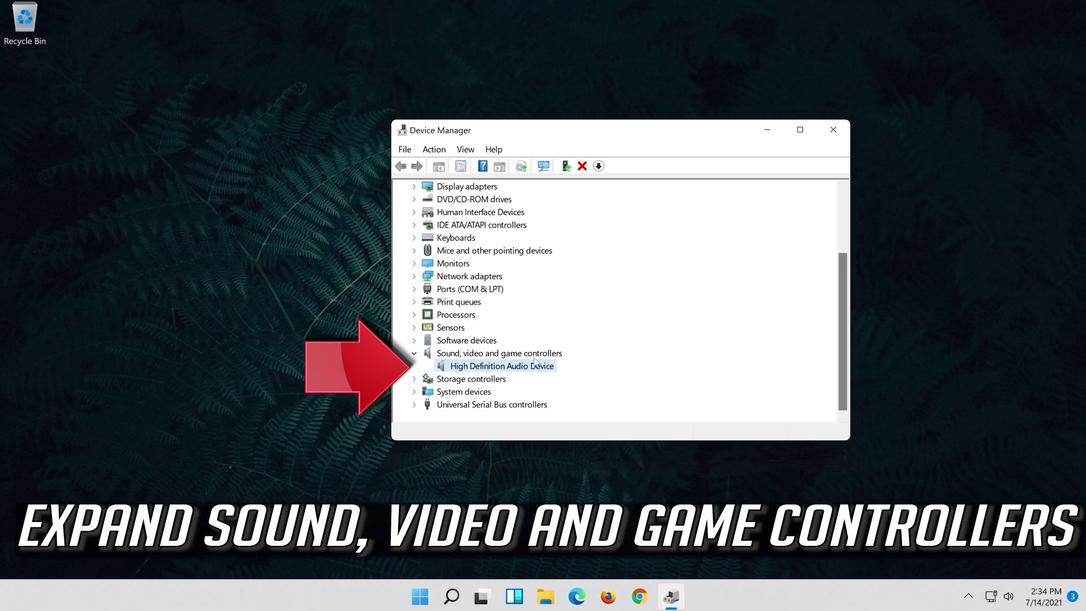
pyautogui.rightClick(502, 369)
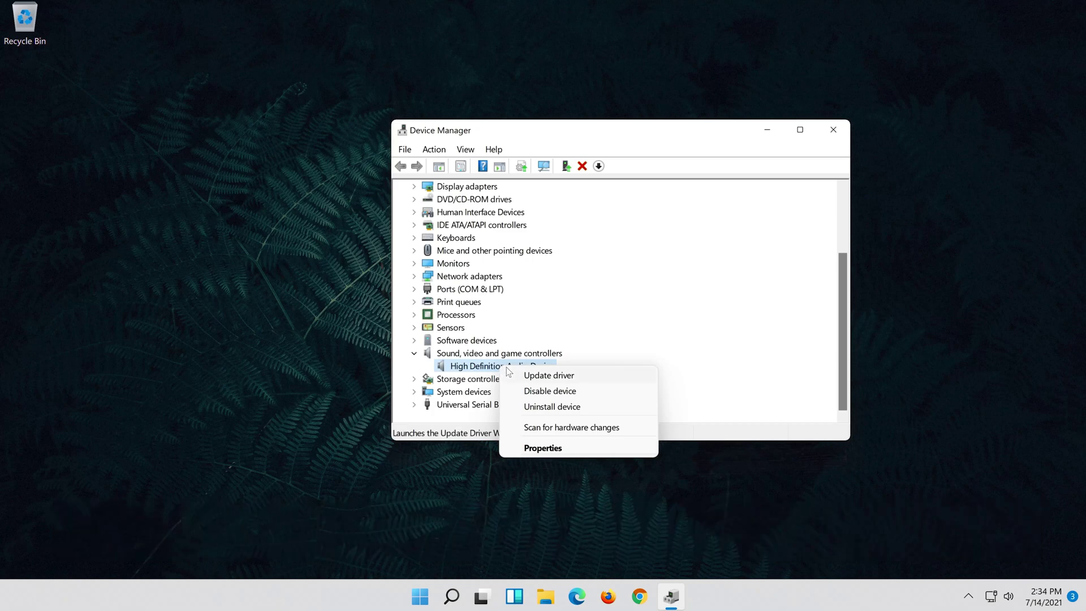
# - Uninstall the High Definition Audio Device from its Driver tab, confirming the removal
pyautogui.click(557, 450)
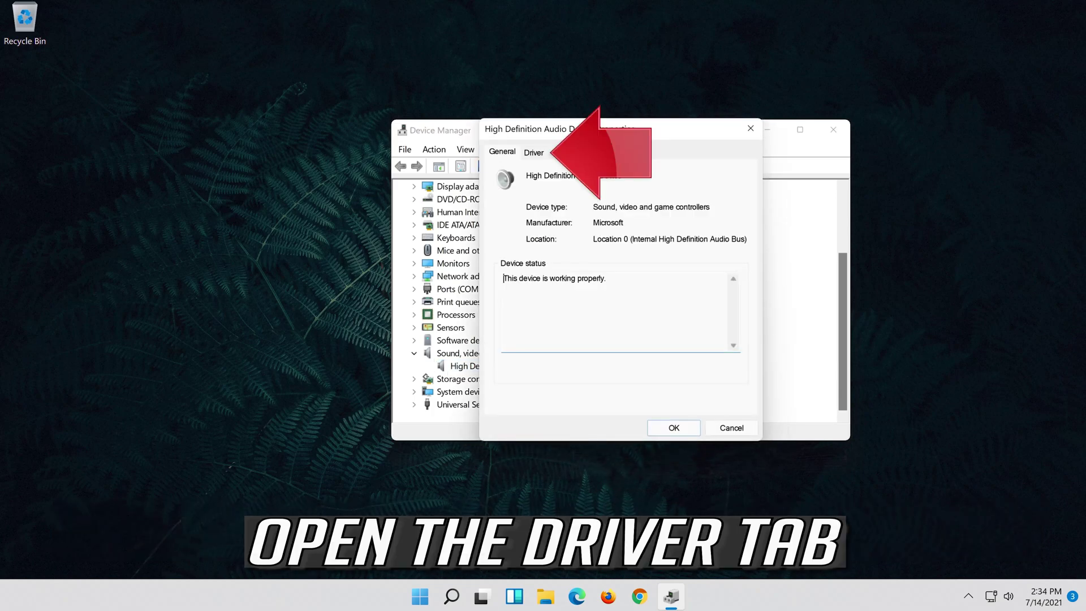
pyautogui.click(527, 157)
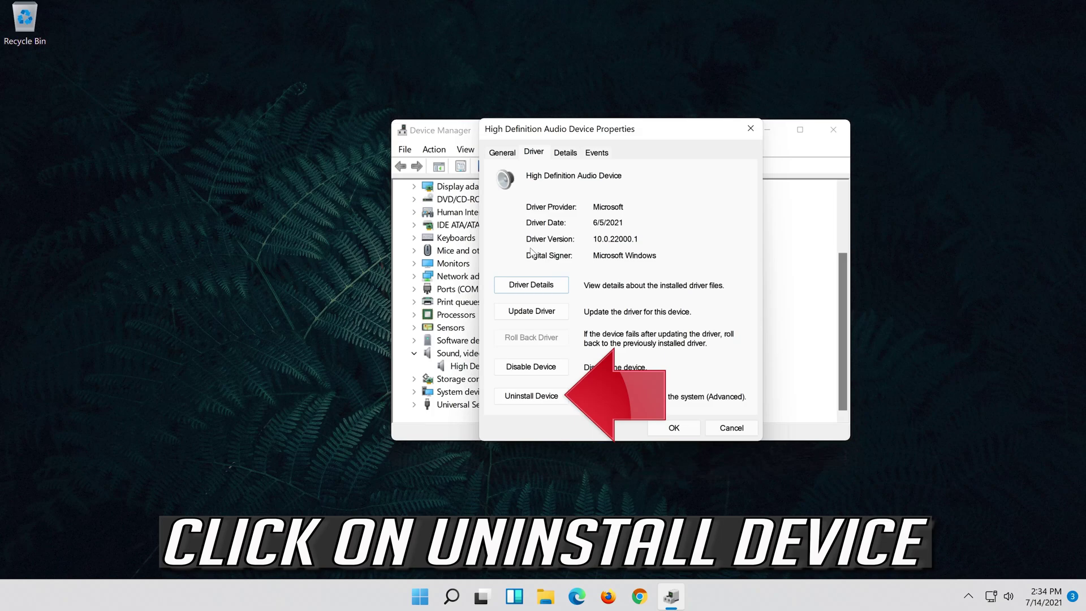
pyautogui.click(538, 399)
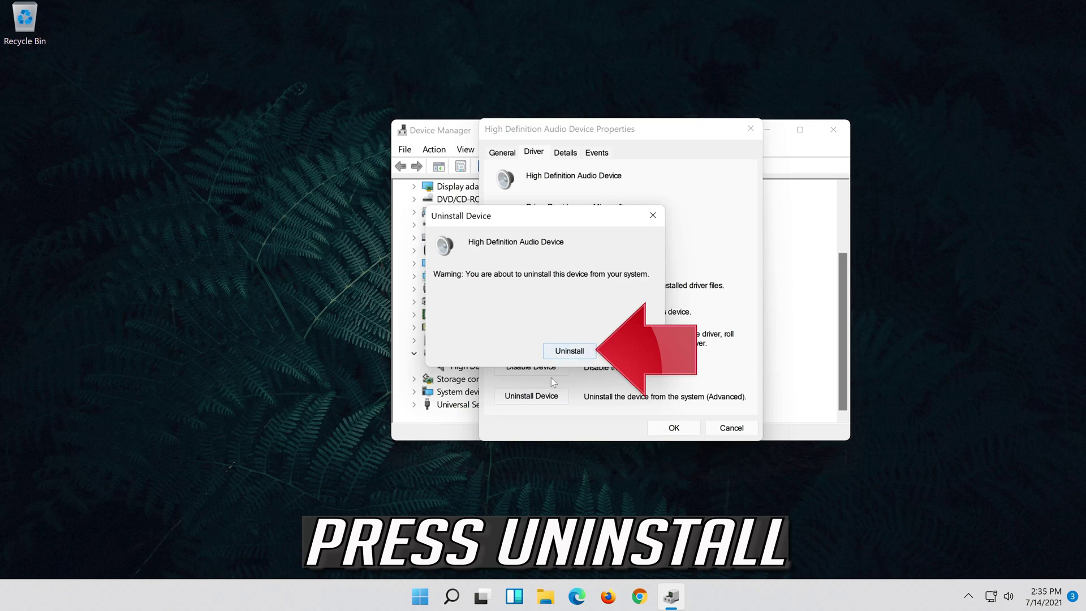
pyautogui.click(574, 355)
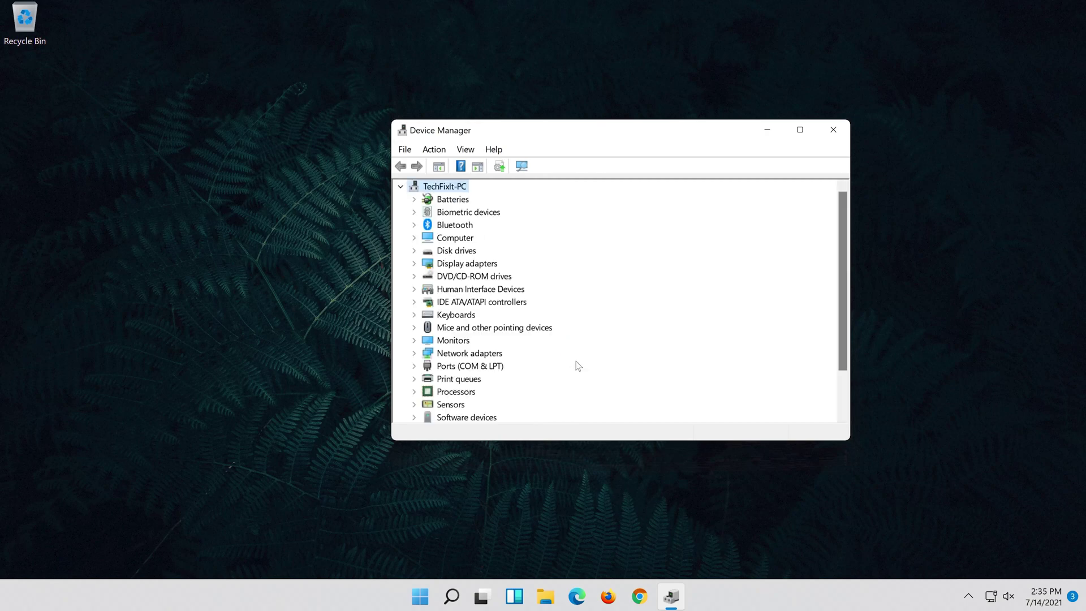
# - Close Device Manager and restart the PC from the Start menu power options
pyautogui.click(833, 130)
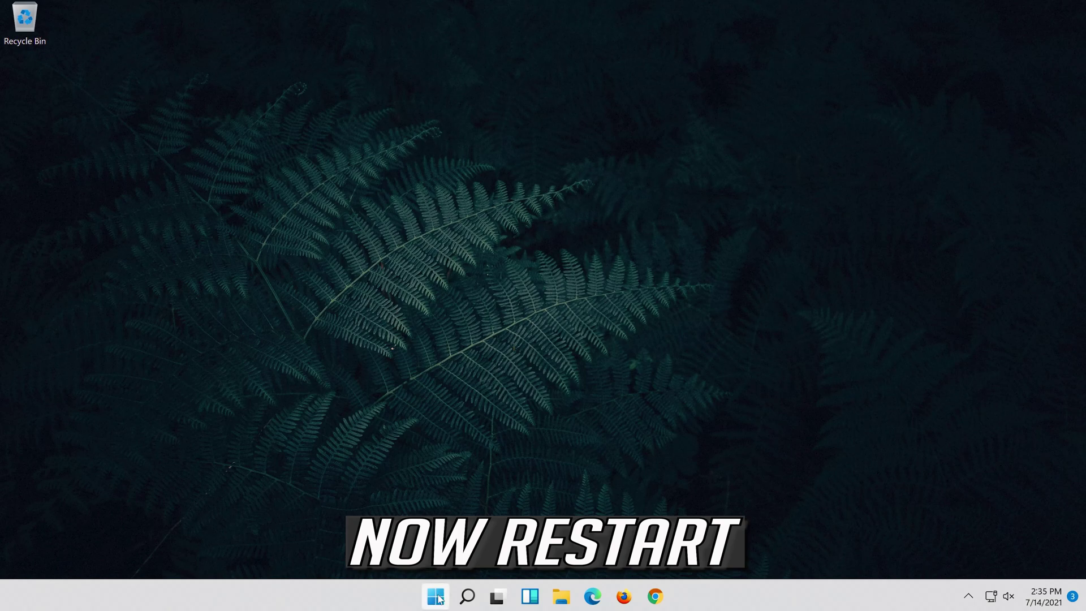
pyautogui.click(438, 597)
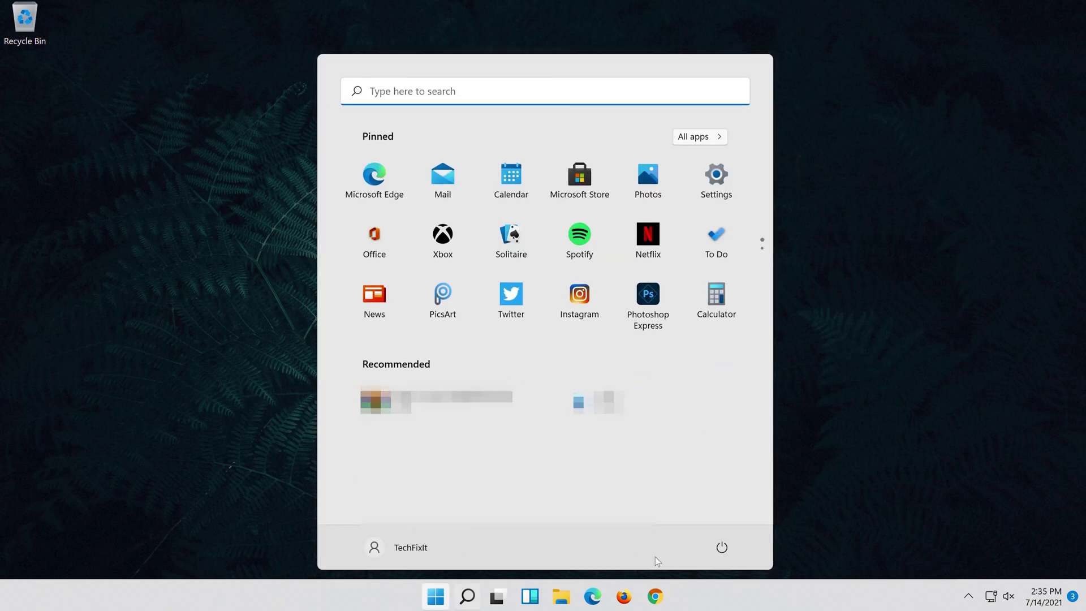
pyautogui.click(722, 547)
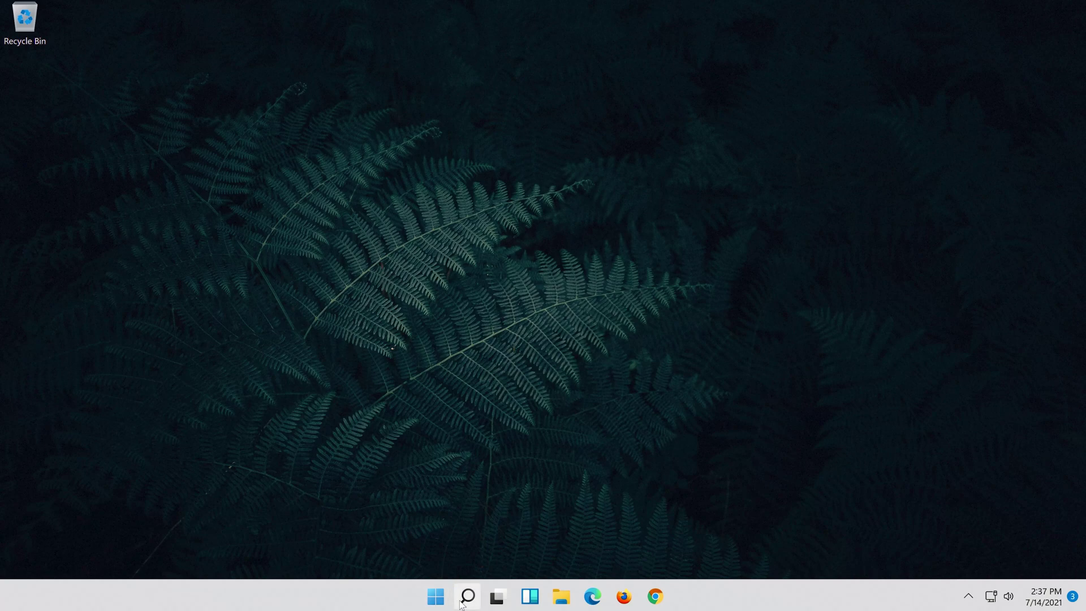
# - Search for "device manager" and launch Device Manager again after the restart
pyautogui.click(462, 601)
pyautogui.write('device manager')
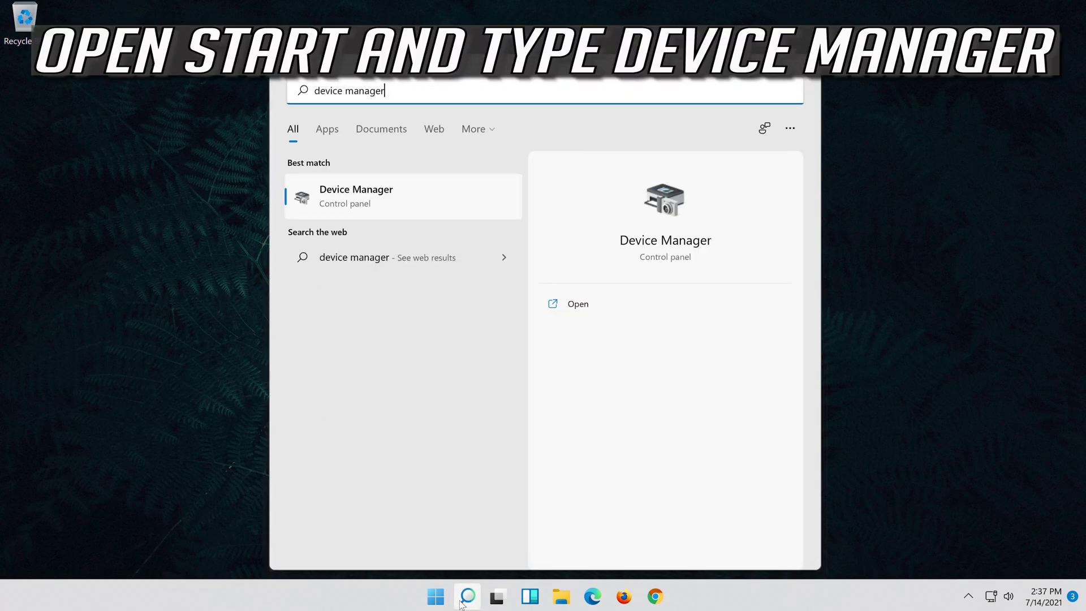
pyautogui.click(404, 204)
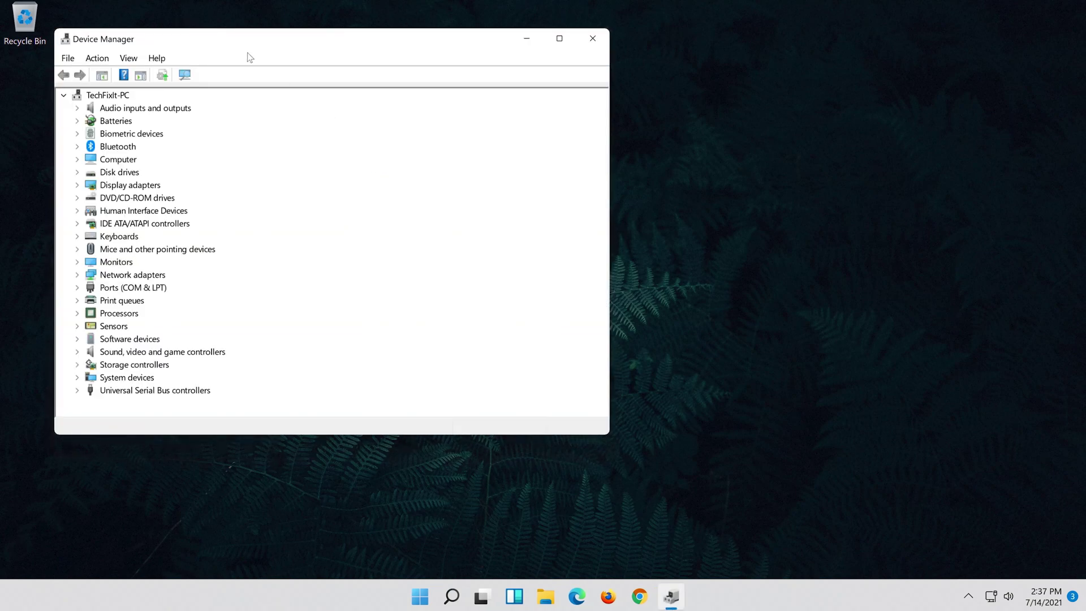
# - Open the properties of High Definition Audio Device under Sound, video and game controllers
pyautogui.moveTo(252, 48); pyautogui.dragTo(533, 87)
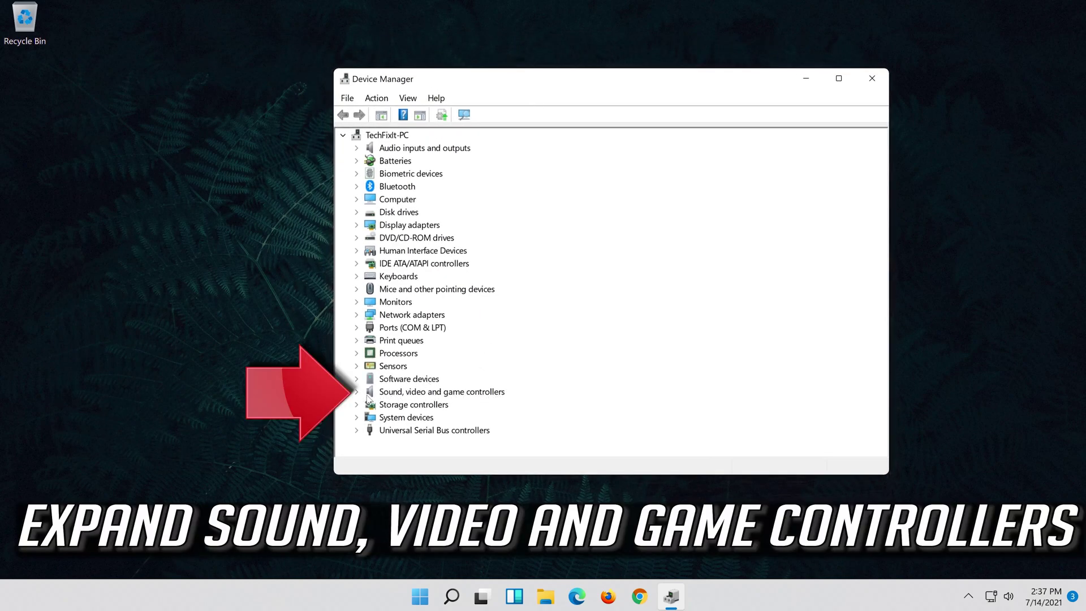
pyautogui.click(356, 393)
pyautogui.click(402, 409)
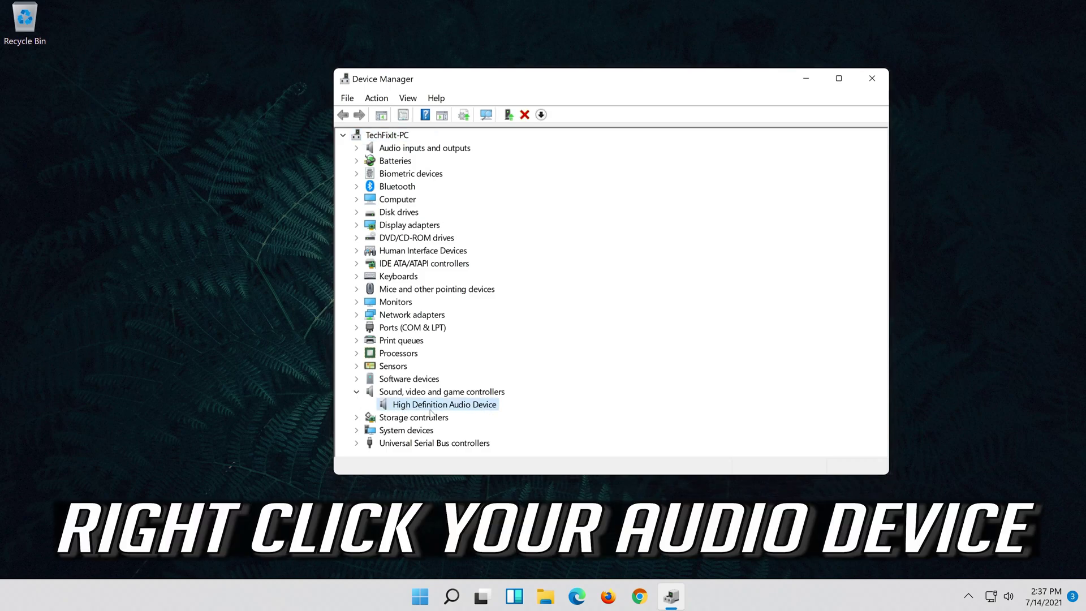
pyautogui.rightClick(485, 409)
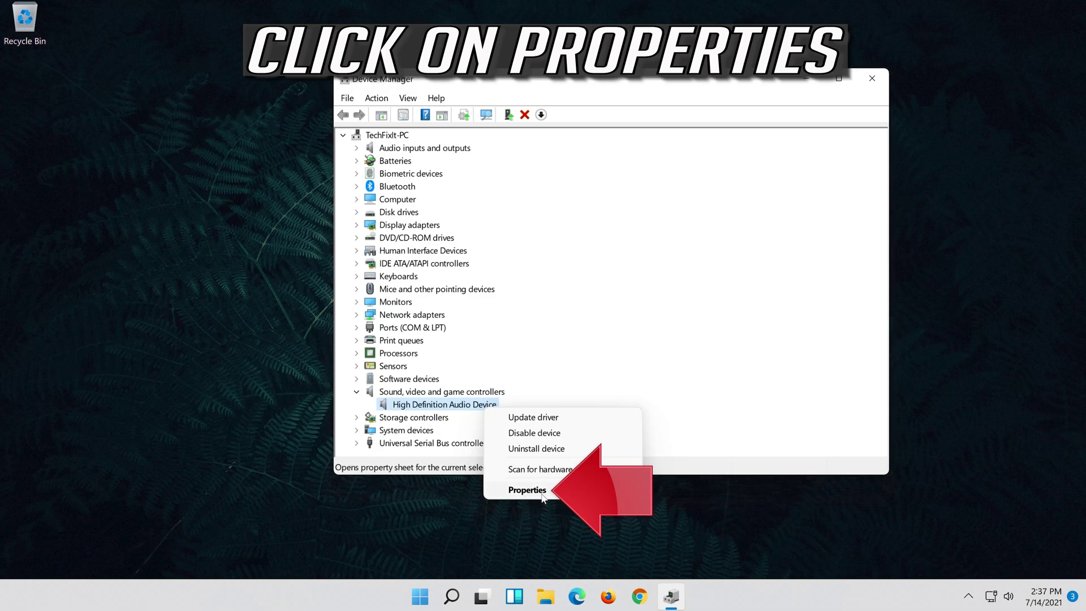
pyautogui.click(570, 491)
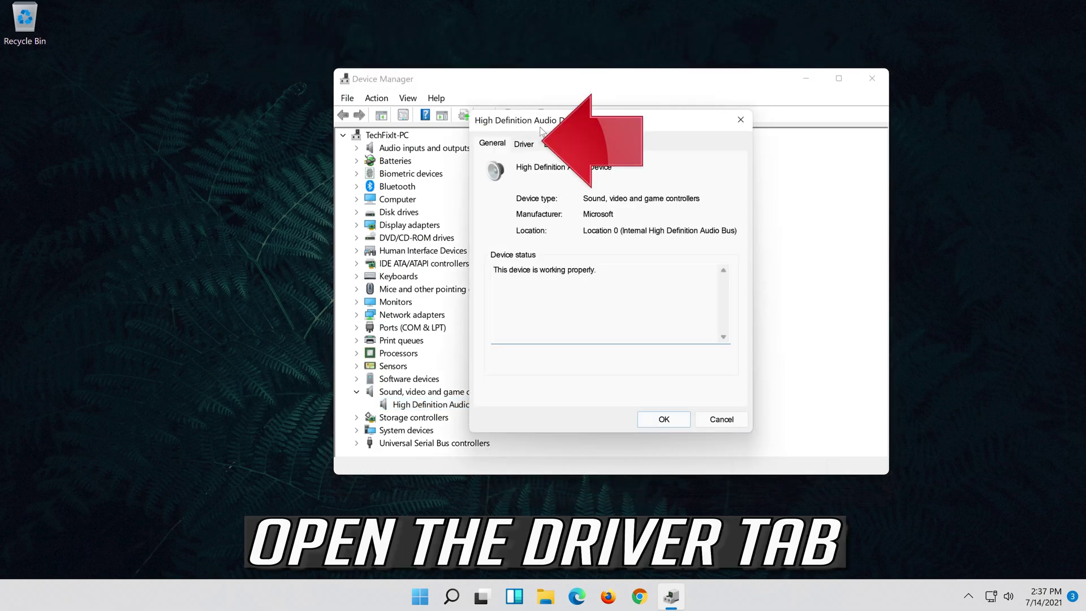
# - Start Update Driver for the High Definition Audio Device from its Driver tab
pyautogui.click(524, 144)
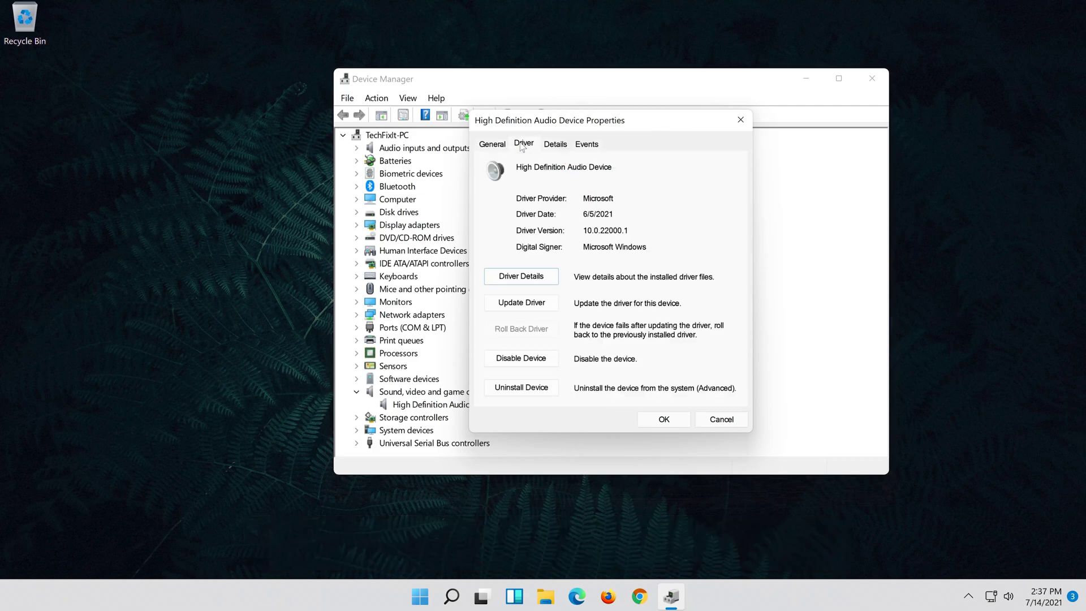
pyautogui.click(524, 310)
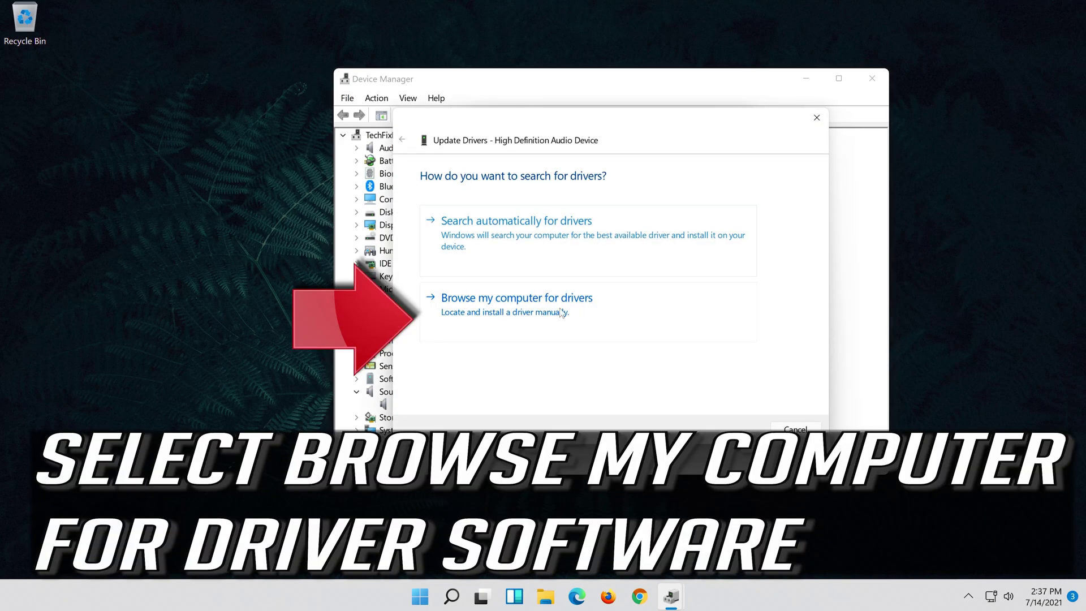
# - Browse this computer, pick the High Definition Audio Device driver from the list, and install it
pyautogui.click(584, 312)
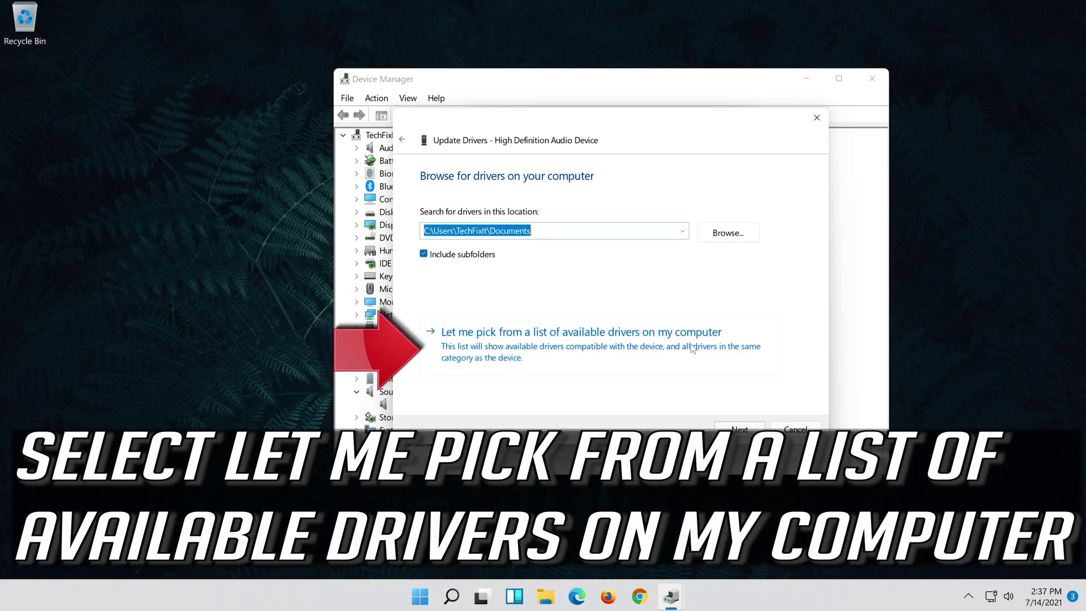
pyautogui.click(532, 356)
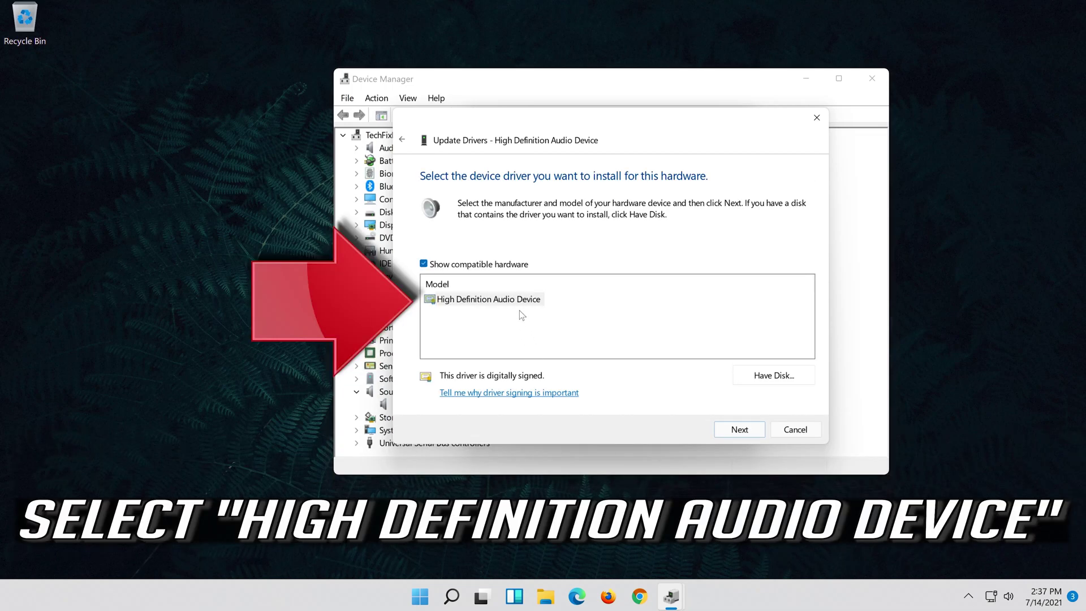
pyautogui.click(511, 301)
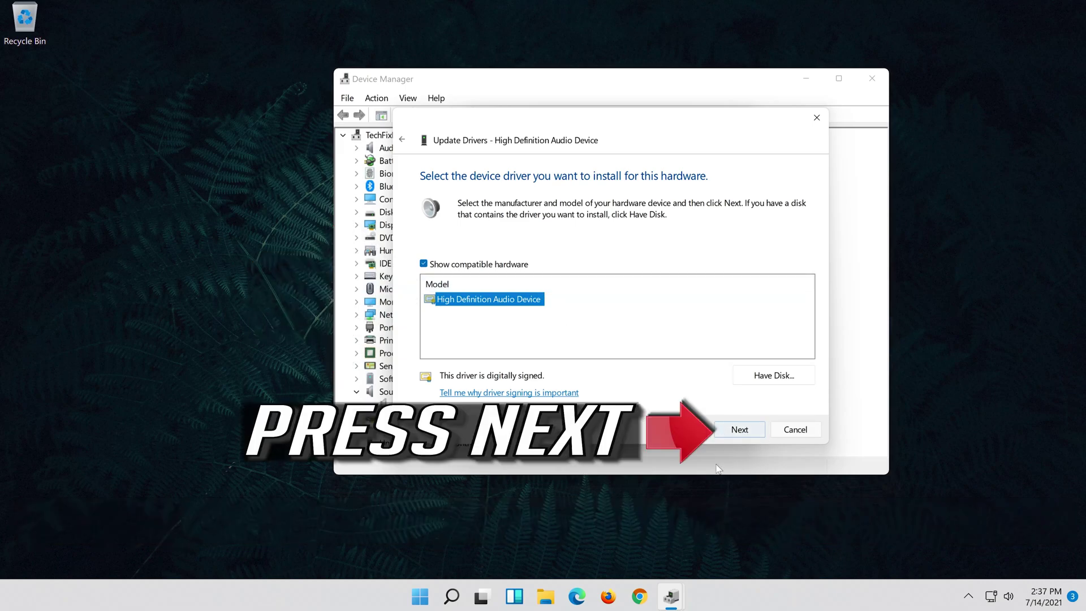
pyautogui.click(750, 433)
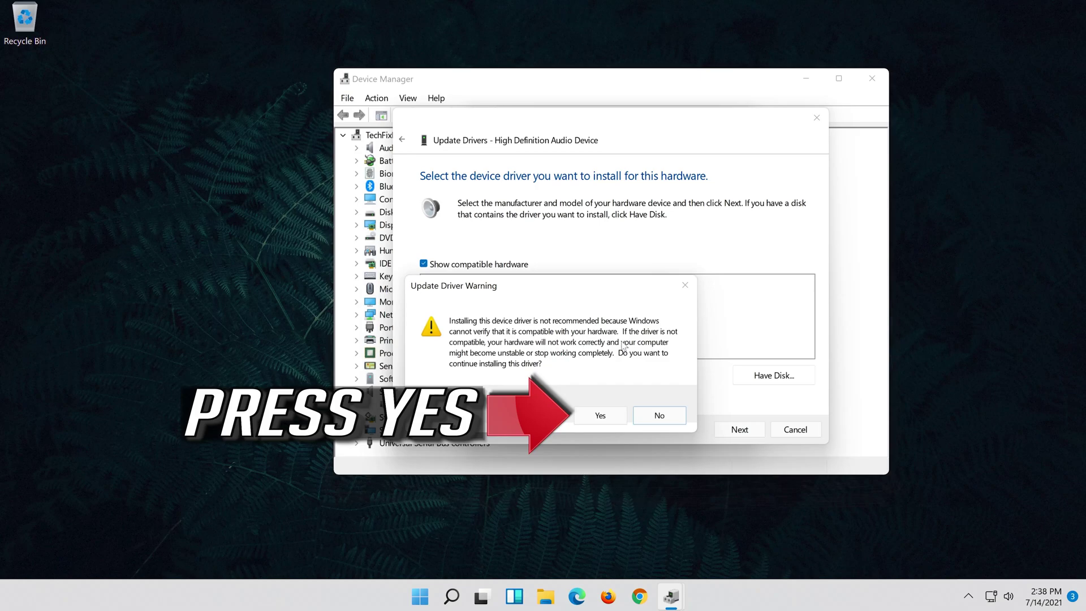
# - Install the High Definition Audio Device driver despite the warning, then close the success page and device properties
pyautogui.click(600, 416)
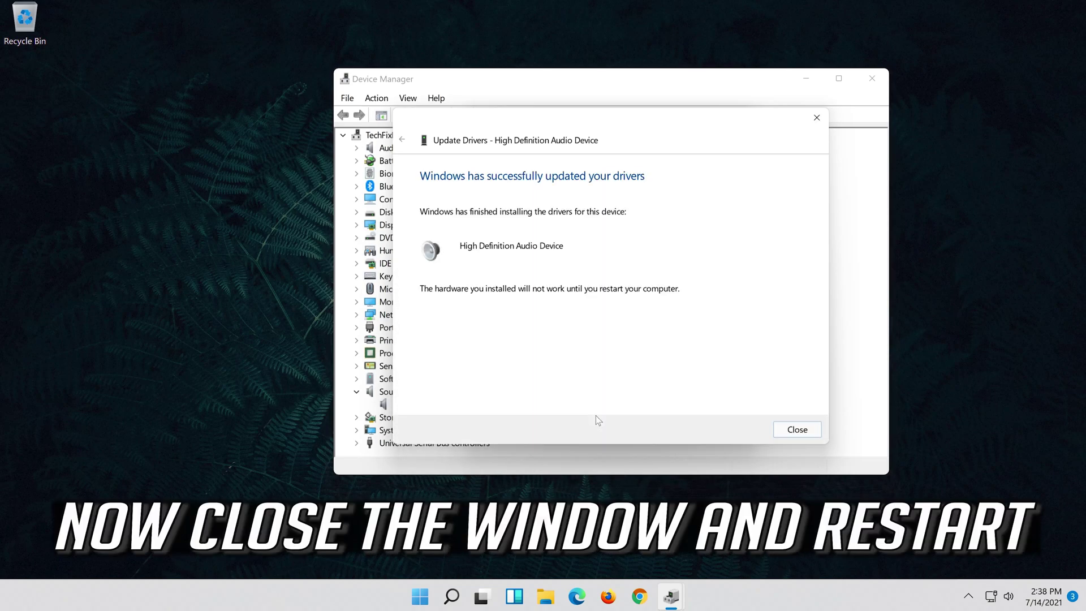
pyautogui.click(797, 430)
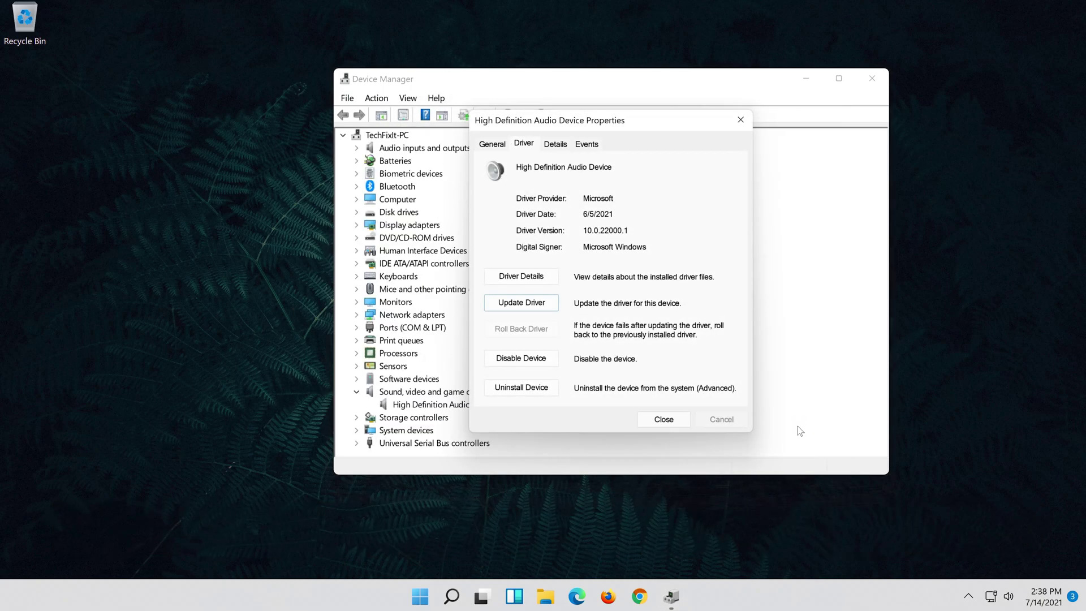
pyautogui.click(664, 422)
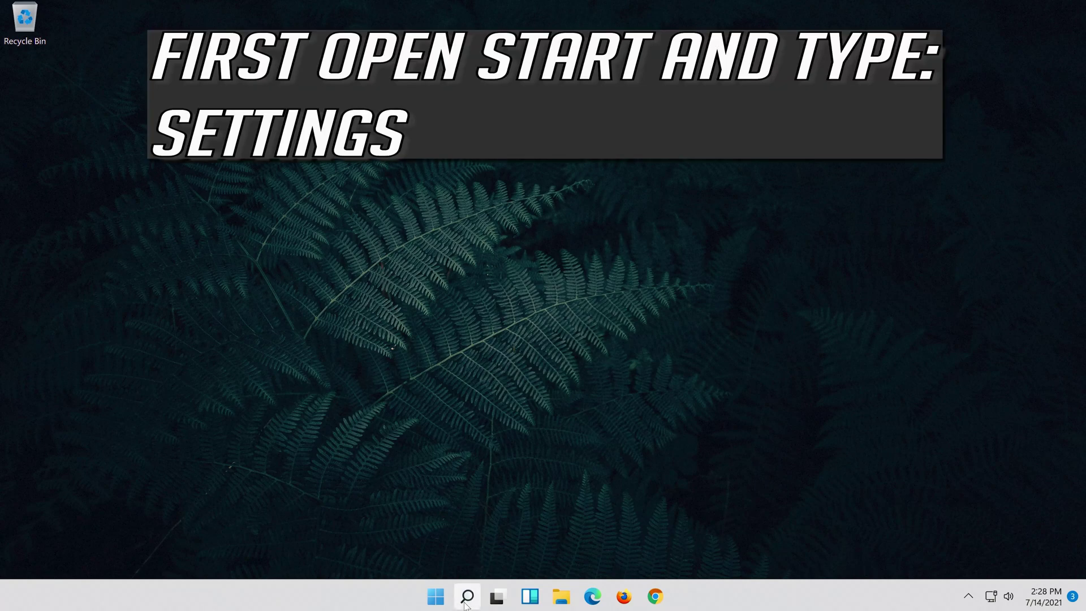
# - Search for 'settings' from the taskbar and launch the Settings app
pyautogui.click(466, 601)
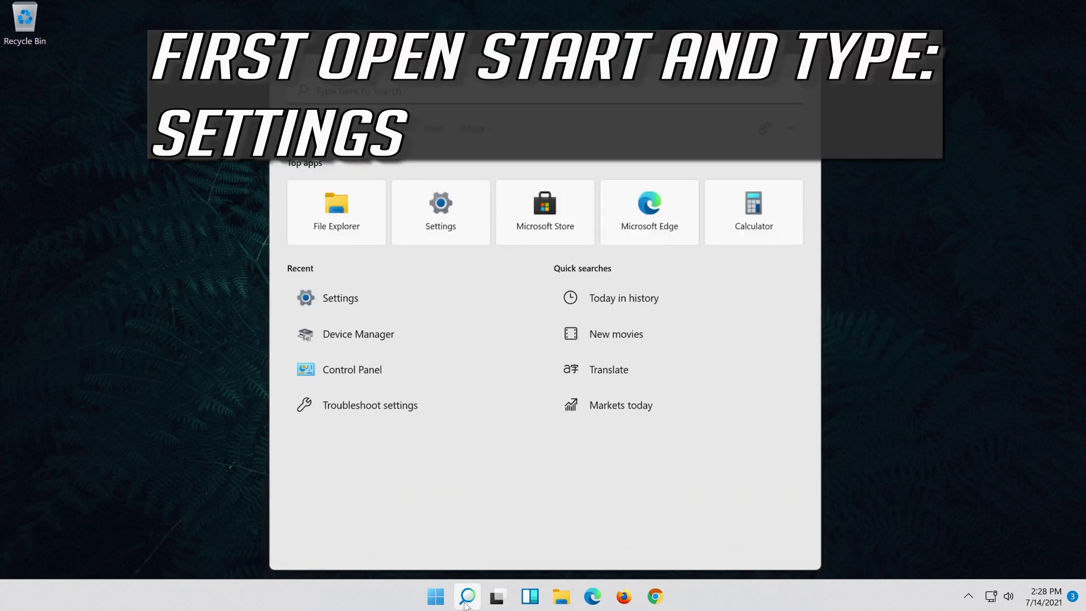
pyautogui.write('settings')
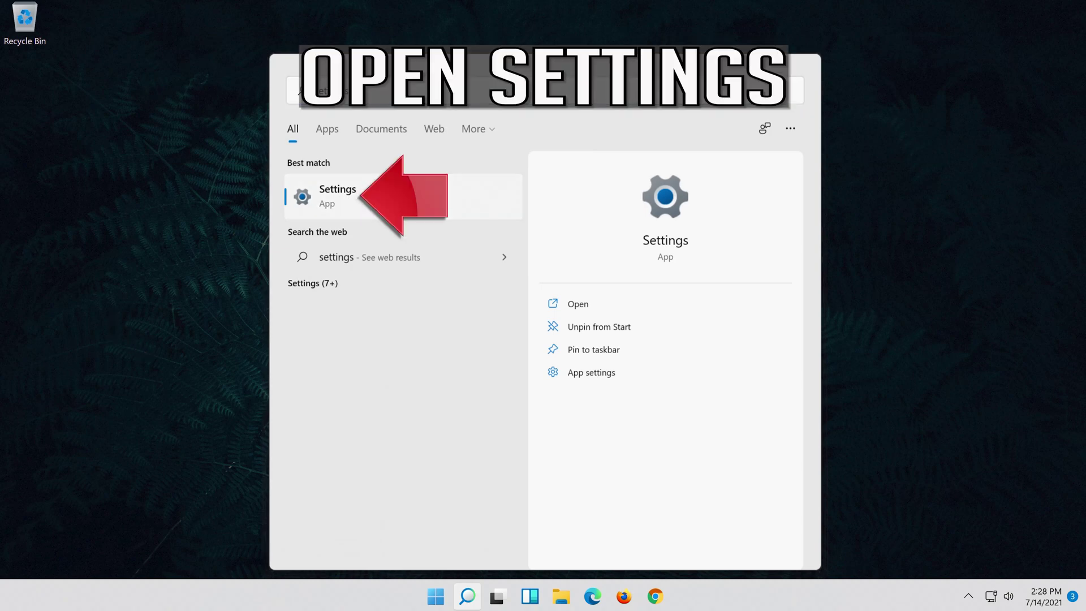
pyautogui.click(397, 202)
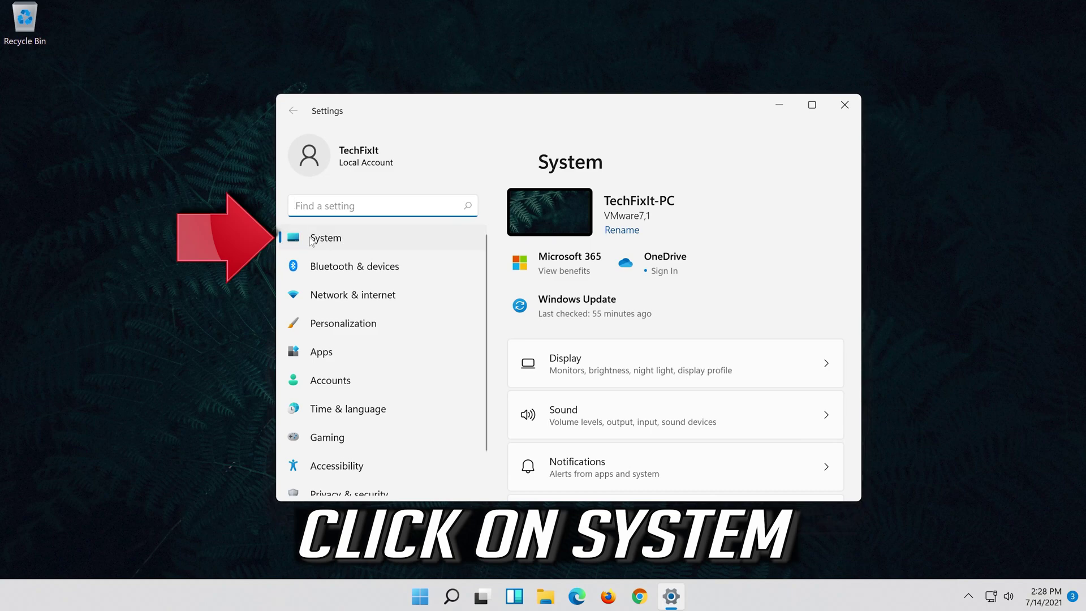
# - Go to the System page in Settings and open its Troubleshoot section
pyautogui.click(361, 242)
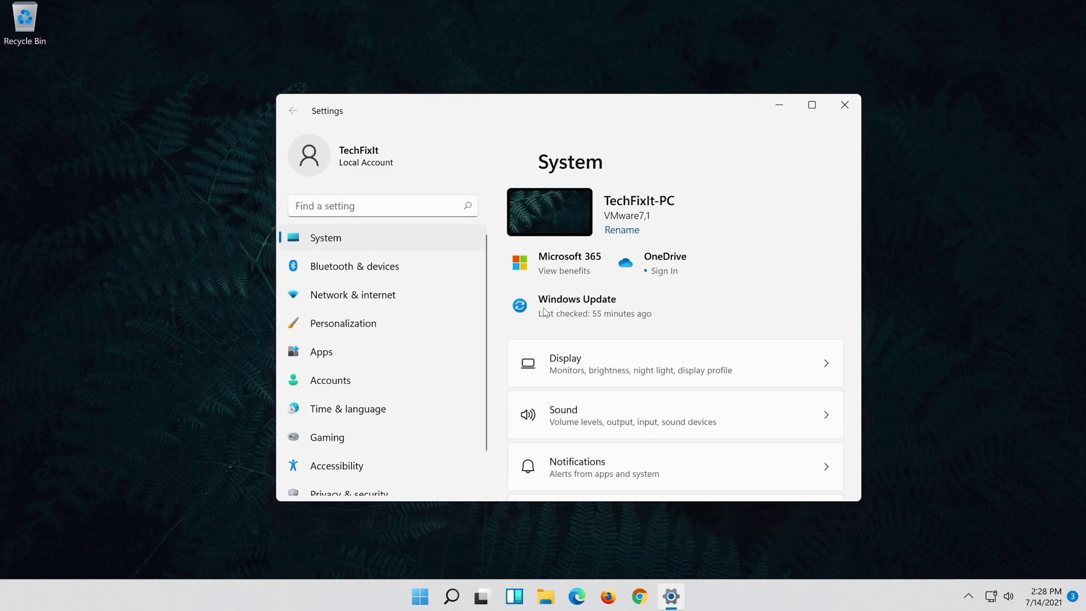
pyautogui.scroll(-5, 620, 395)
pyautogui.scroll(-5, 617, 403)
pyautogui.scroll(3, 615, 404)
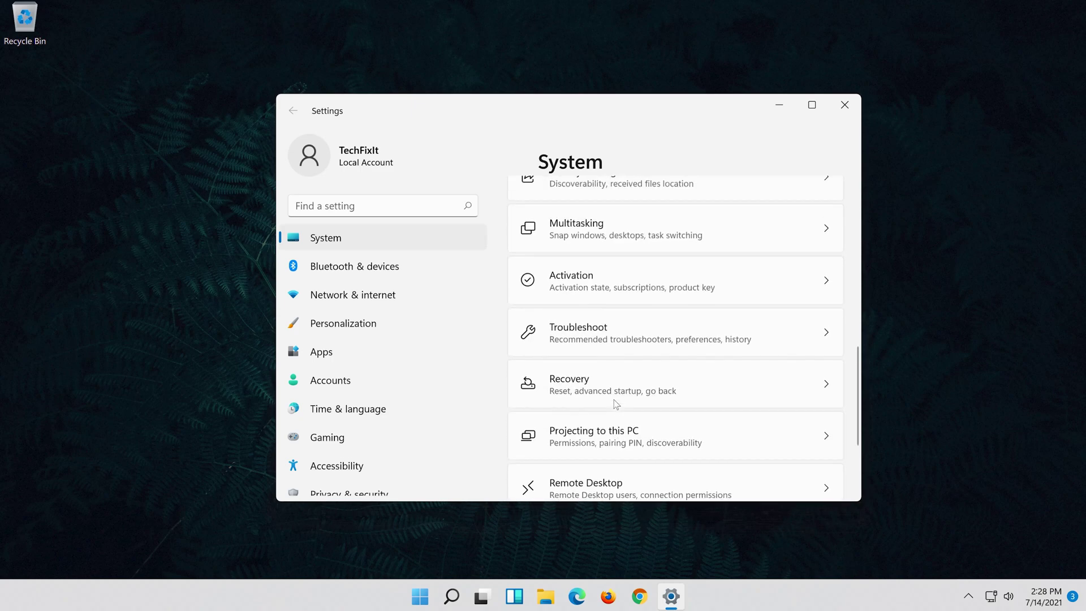
pyautogui.click(675, 338)
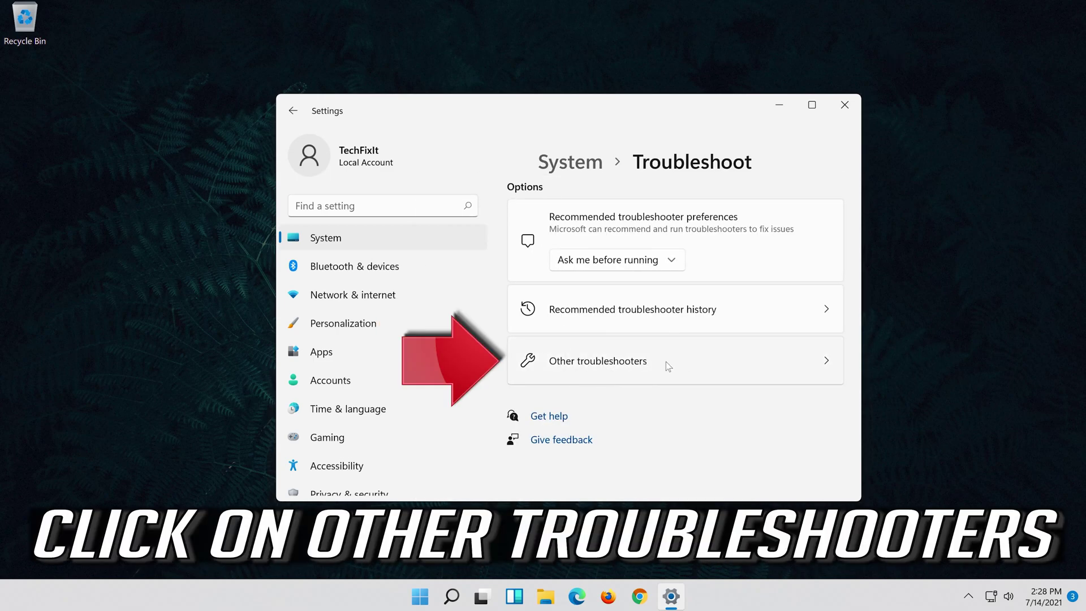
# - From Other troubleshooters, start the Playing Audio troubleshooter
pyautogui.click(682, 366)
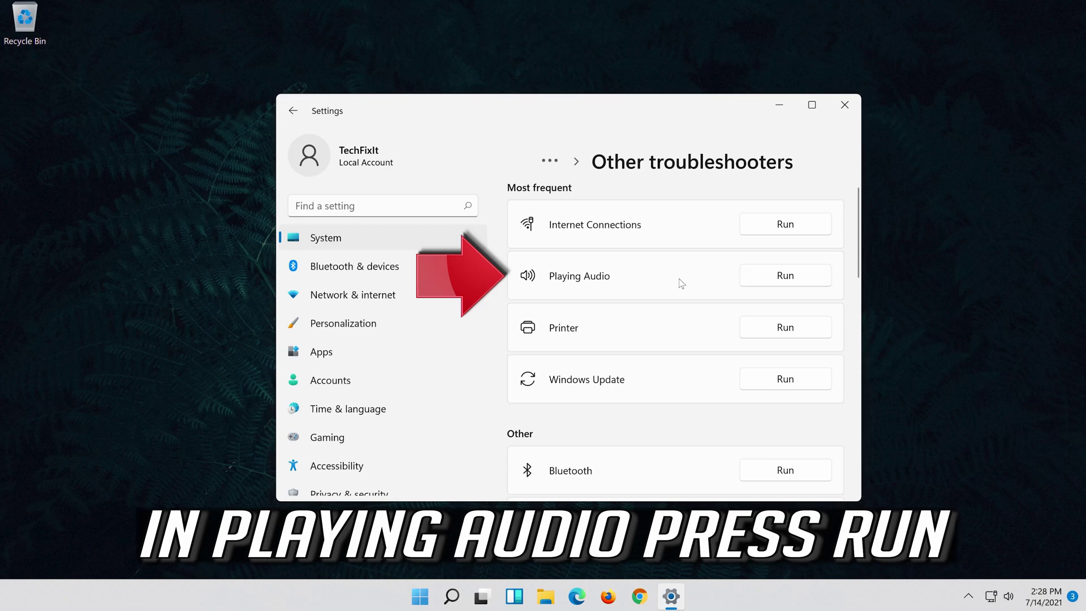
pyautogui.click(773, 282)
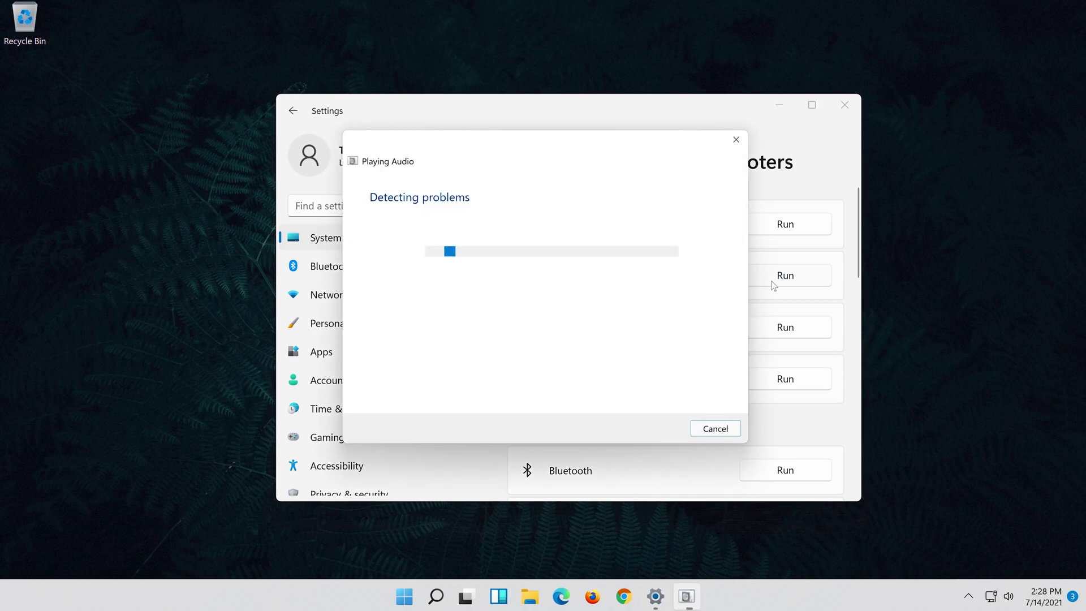